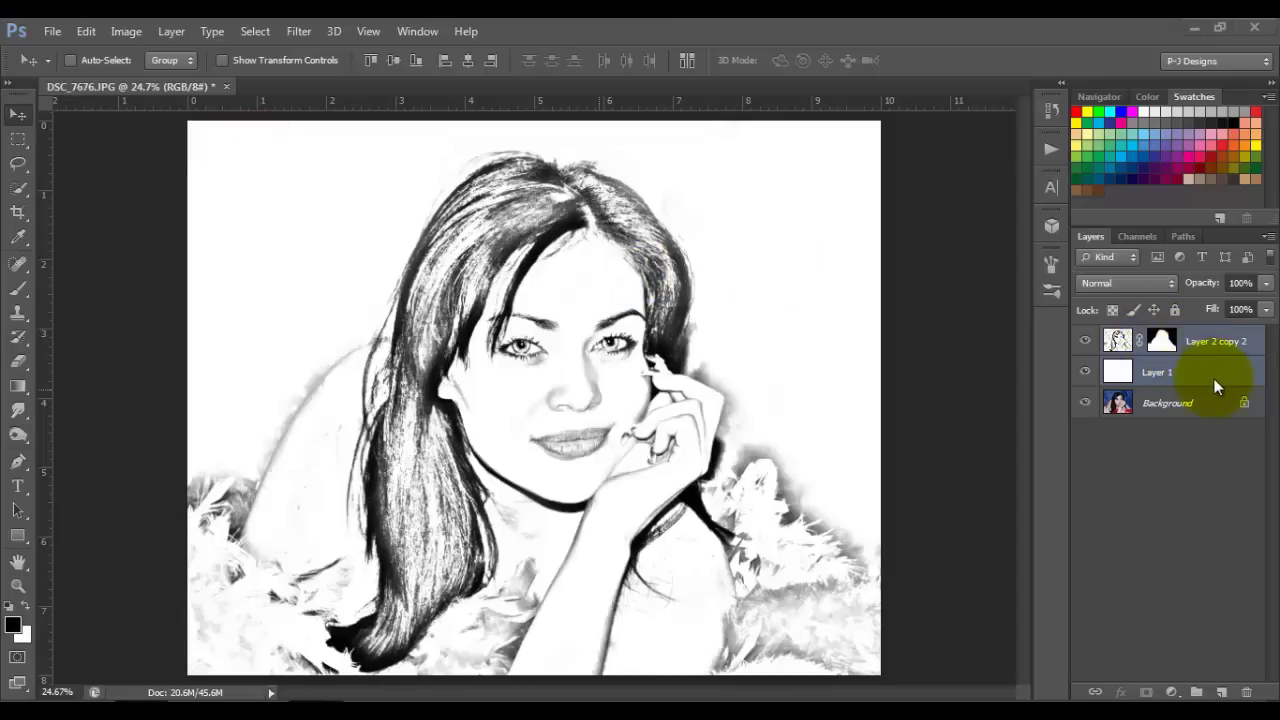
Step: Delete the two layers above the Background and create a desaturated duplicate of the Background layer
drag(1223, 380, 1247, 692)
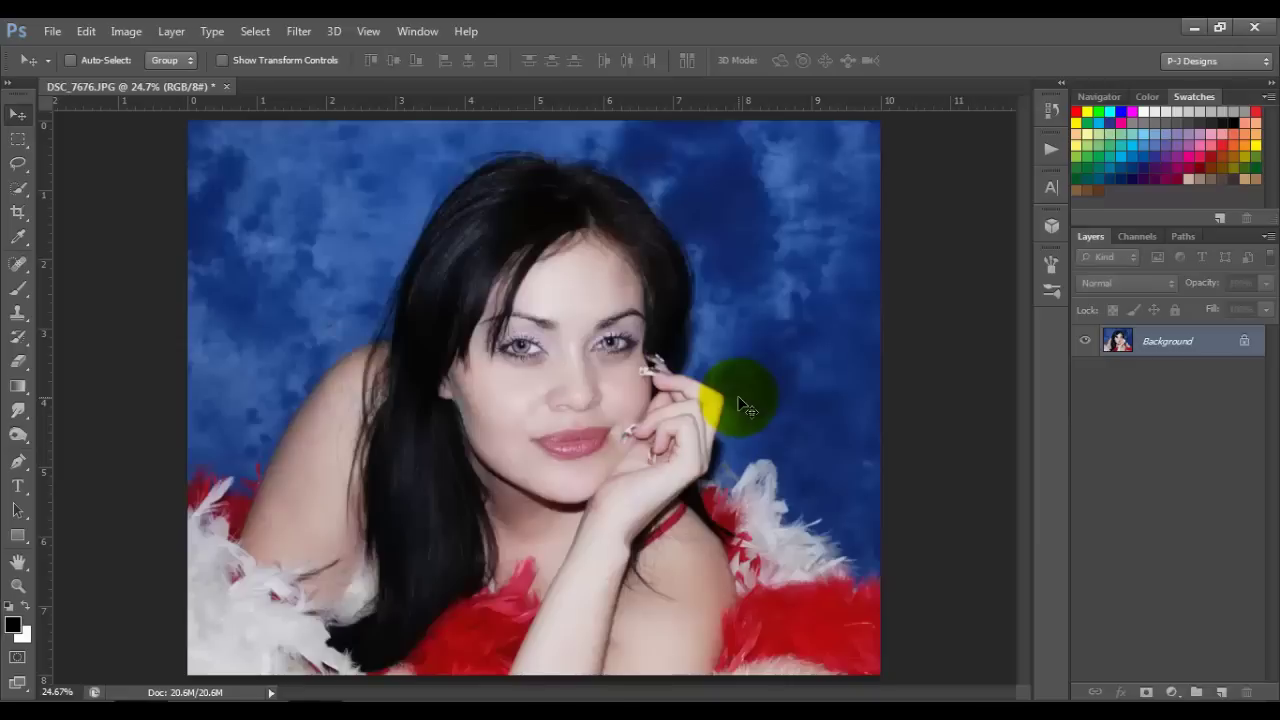
key(ctrl+j)
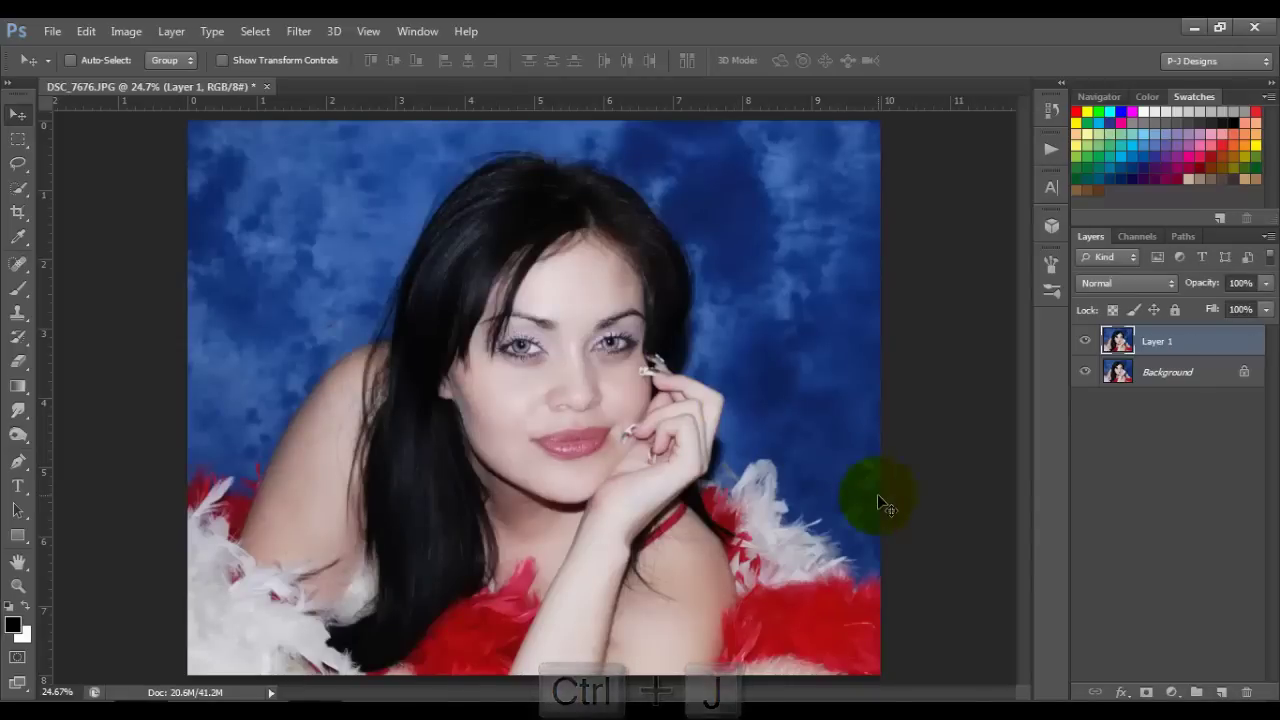
key(ctrl+shift+u)
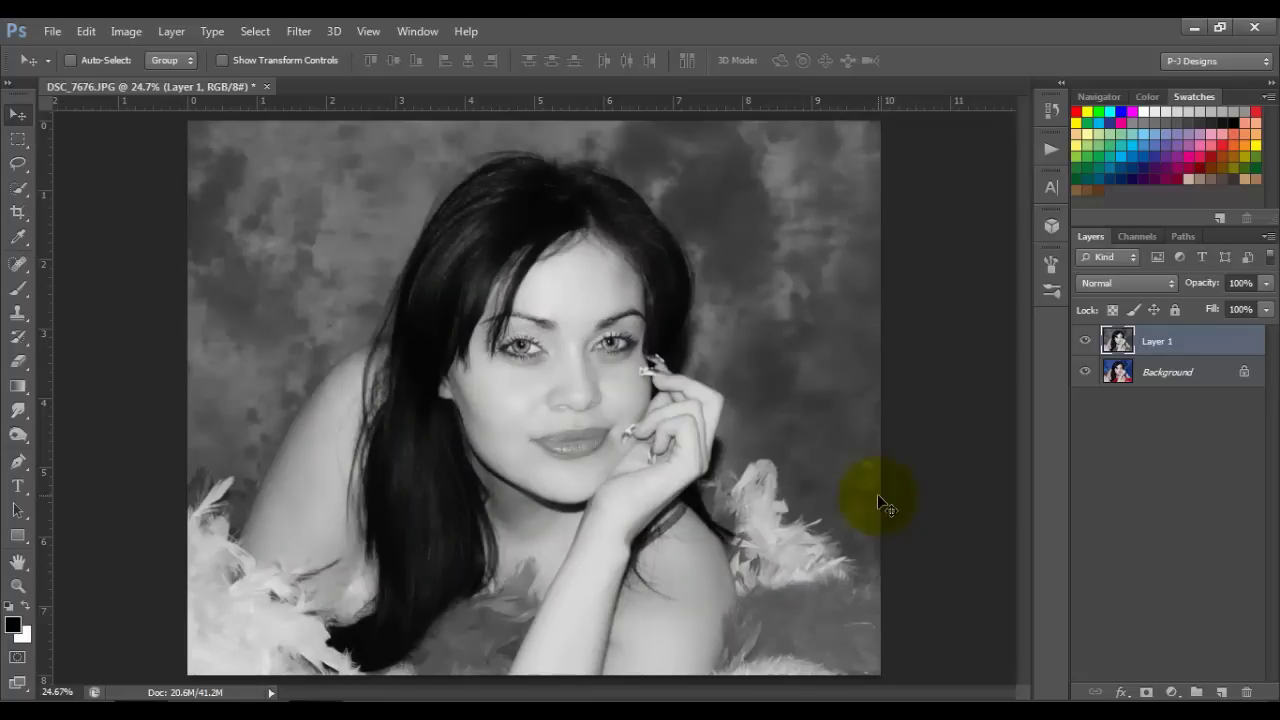
Step: Duplicate the desaturated layer and turn the copy into an inverted layer with the Color Dodge blend mode
key(ctrl+j)
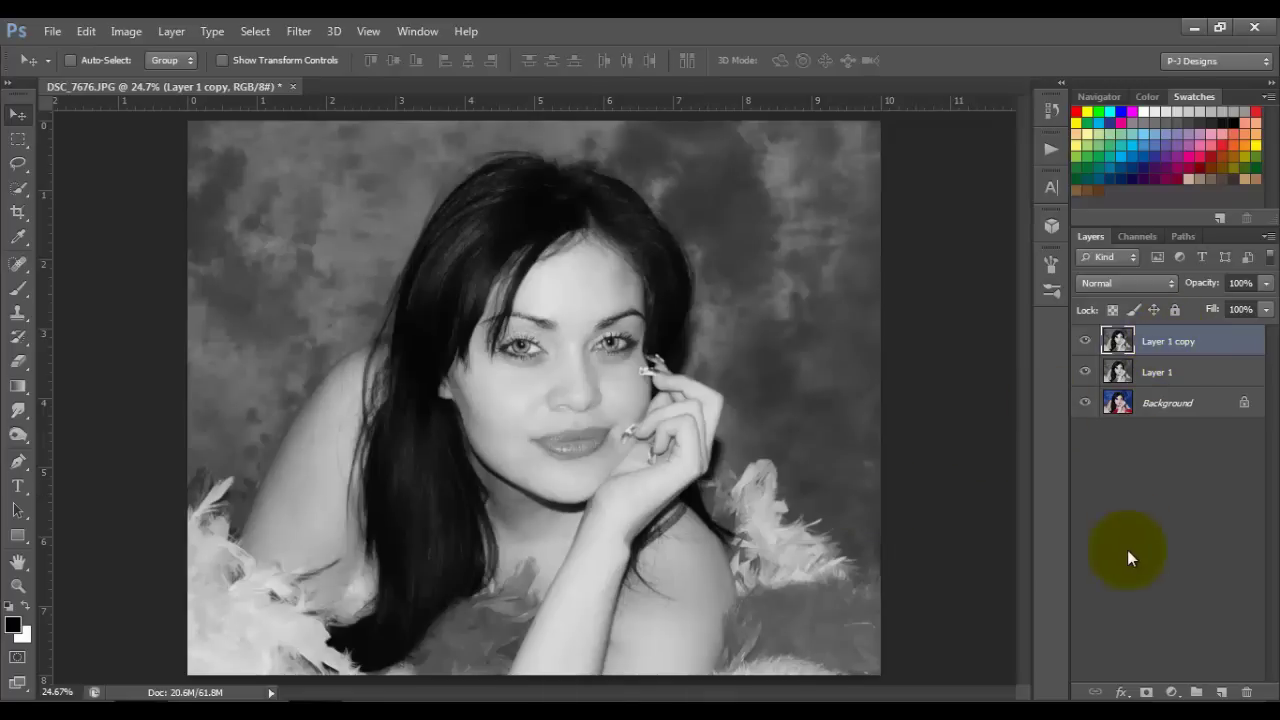
key(ctrl+i)
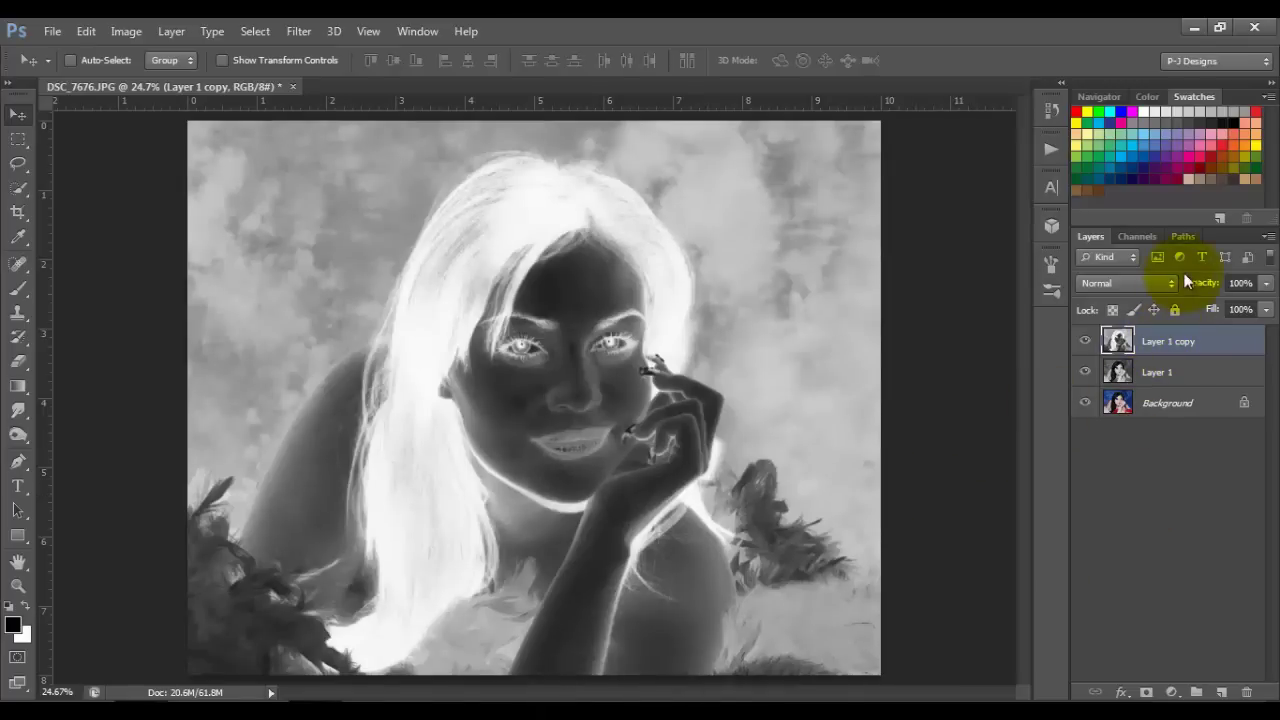
click(1174, 282)
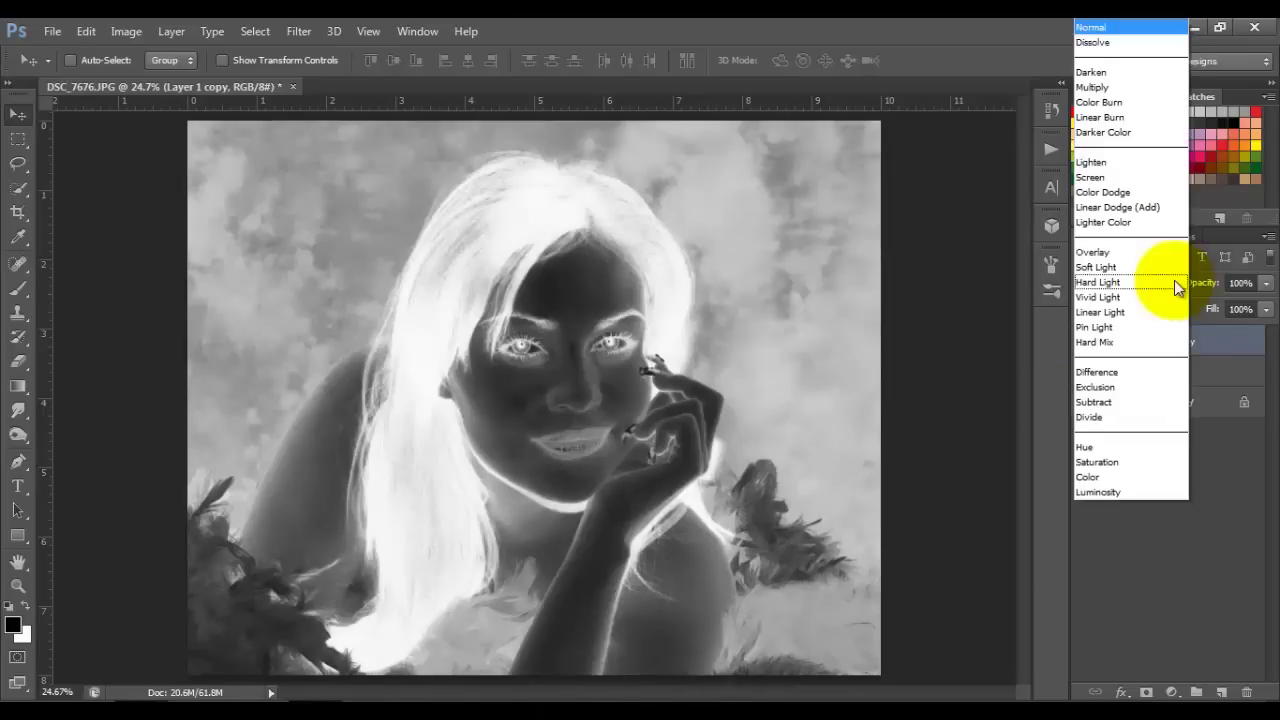
click(1160, 192)
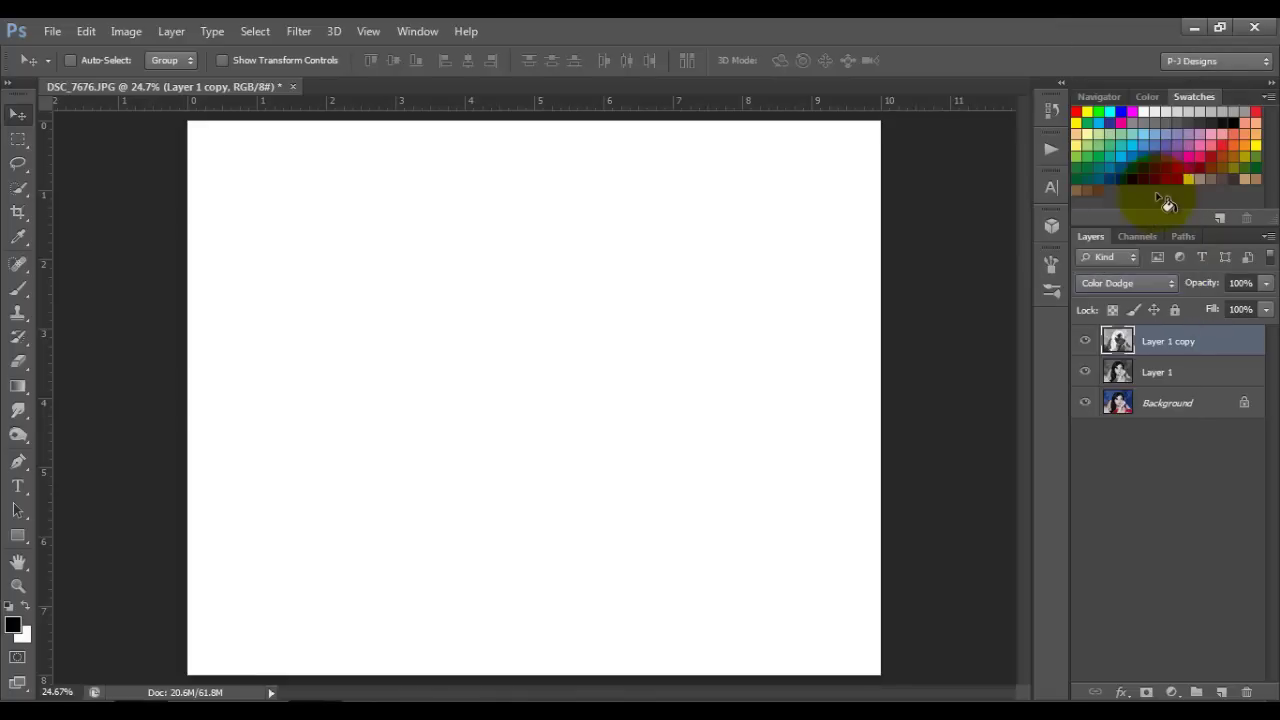
Step: Apply a Gaussian Blur with a 45.0 pixel radius to the inverted Color Dodge layer
click(309, 32)
mouse_move(338, 226)
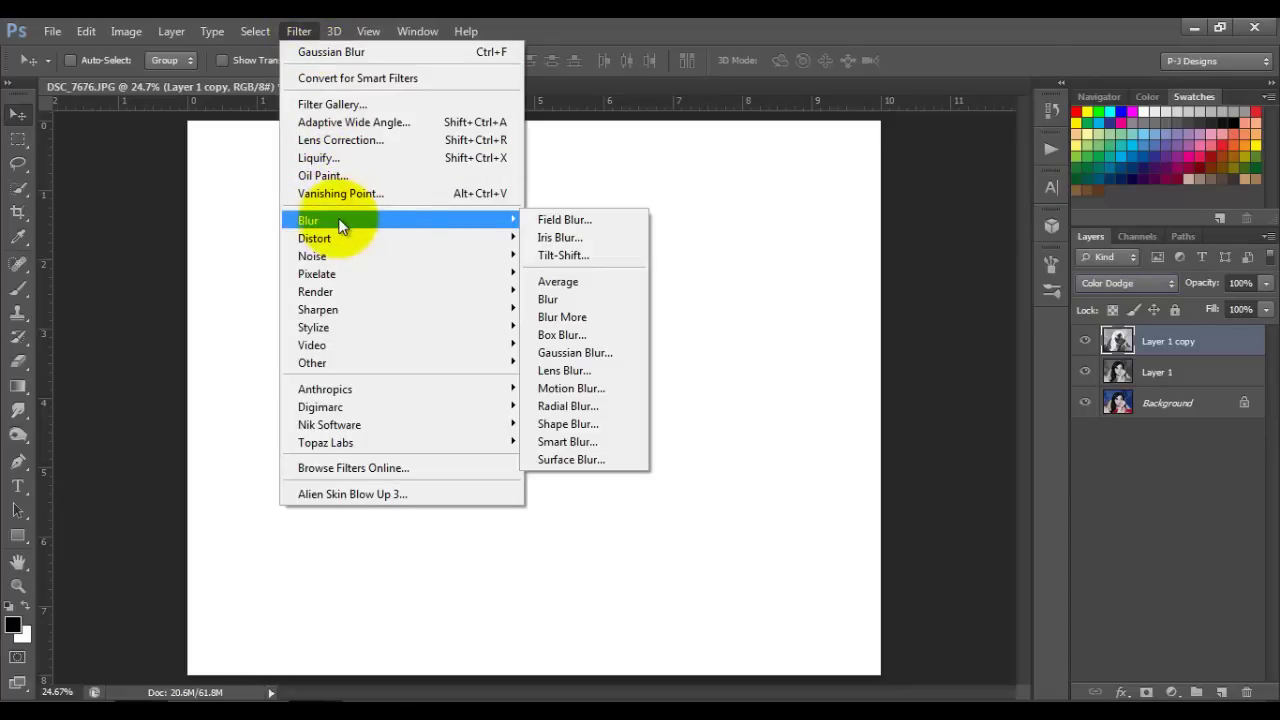
click(586, 352)
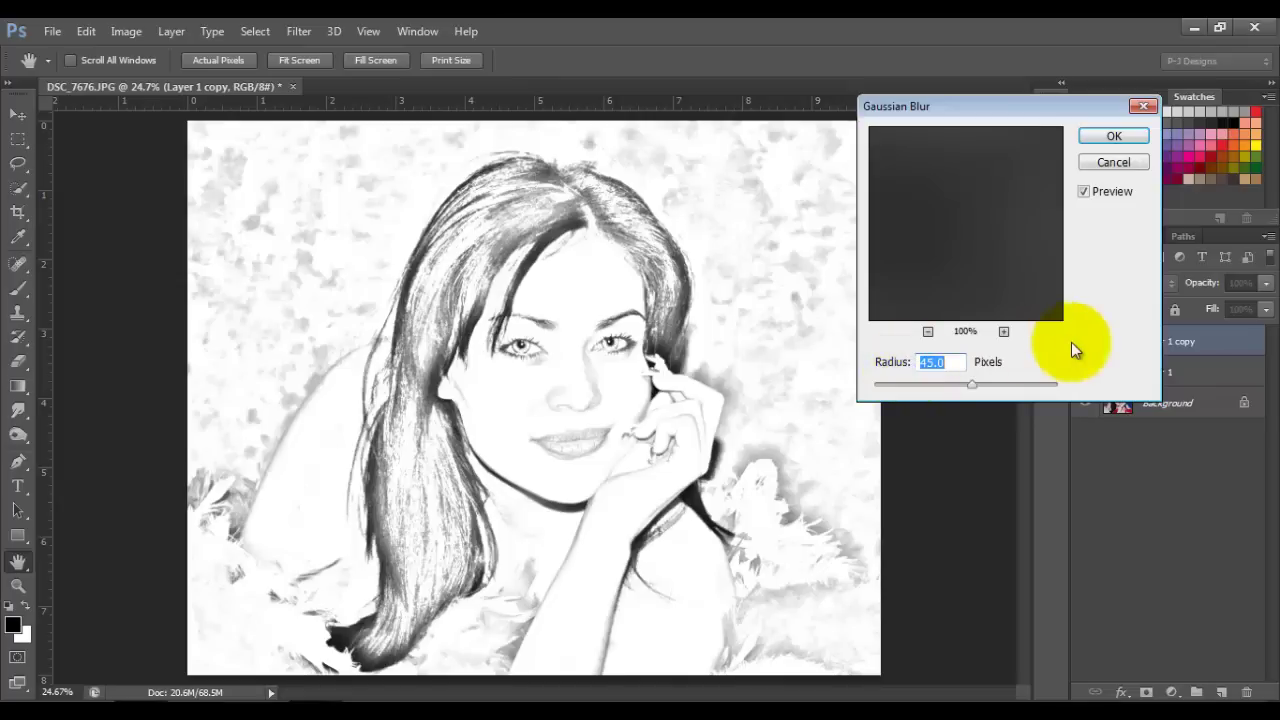
click(1117, 134)
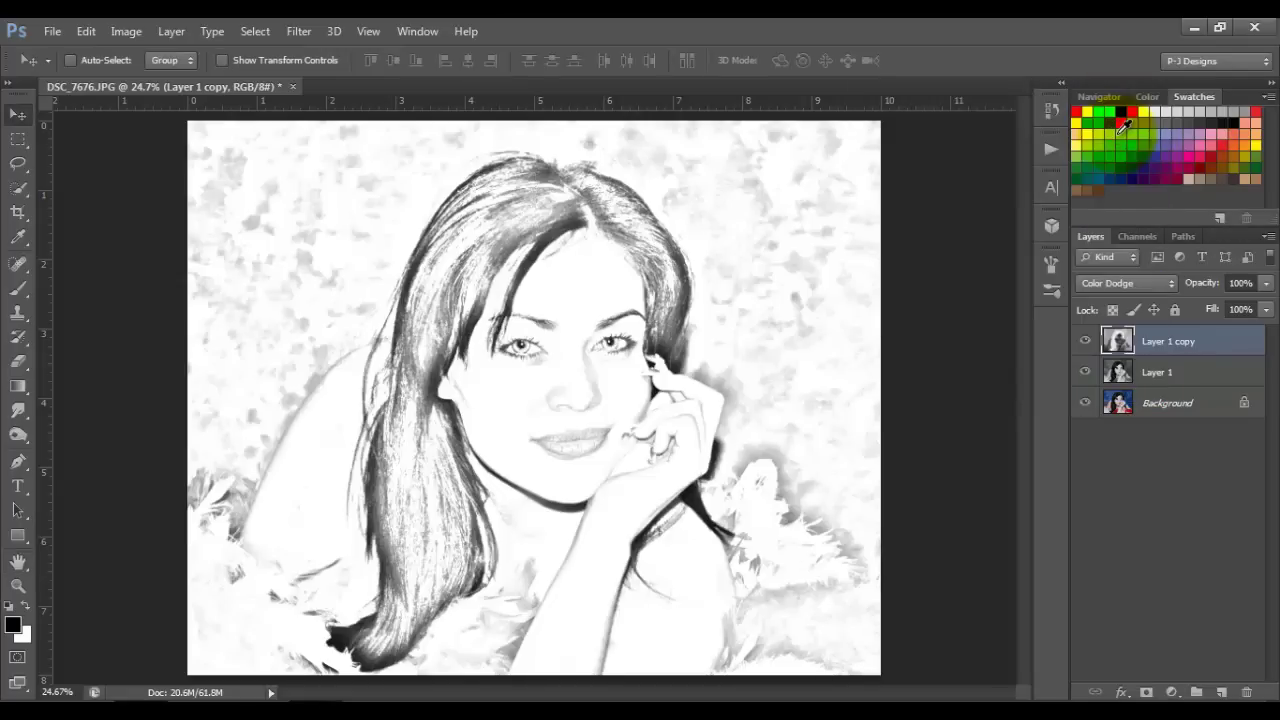
Step: Add a new layer on top and fill it using Apply Image with the Merged layer, RGB channel and Multiply blending at 100%
click(1221, 692)
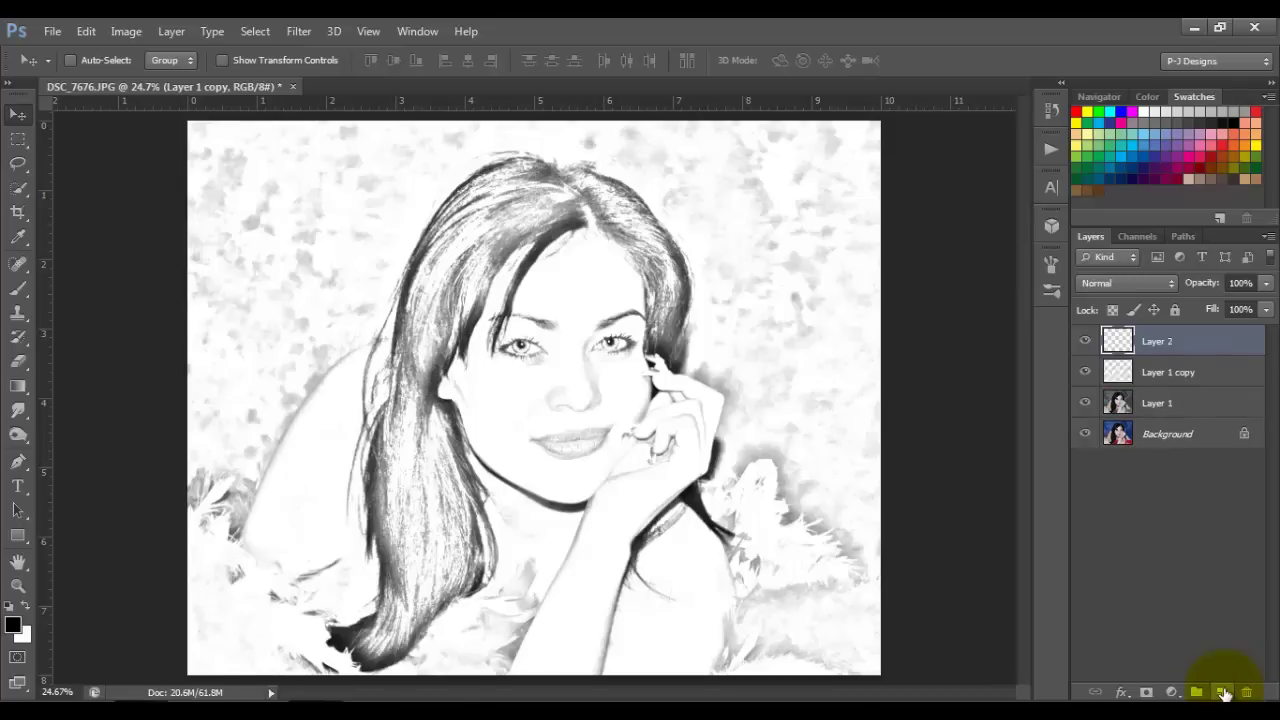
click(127, 31)
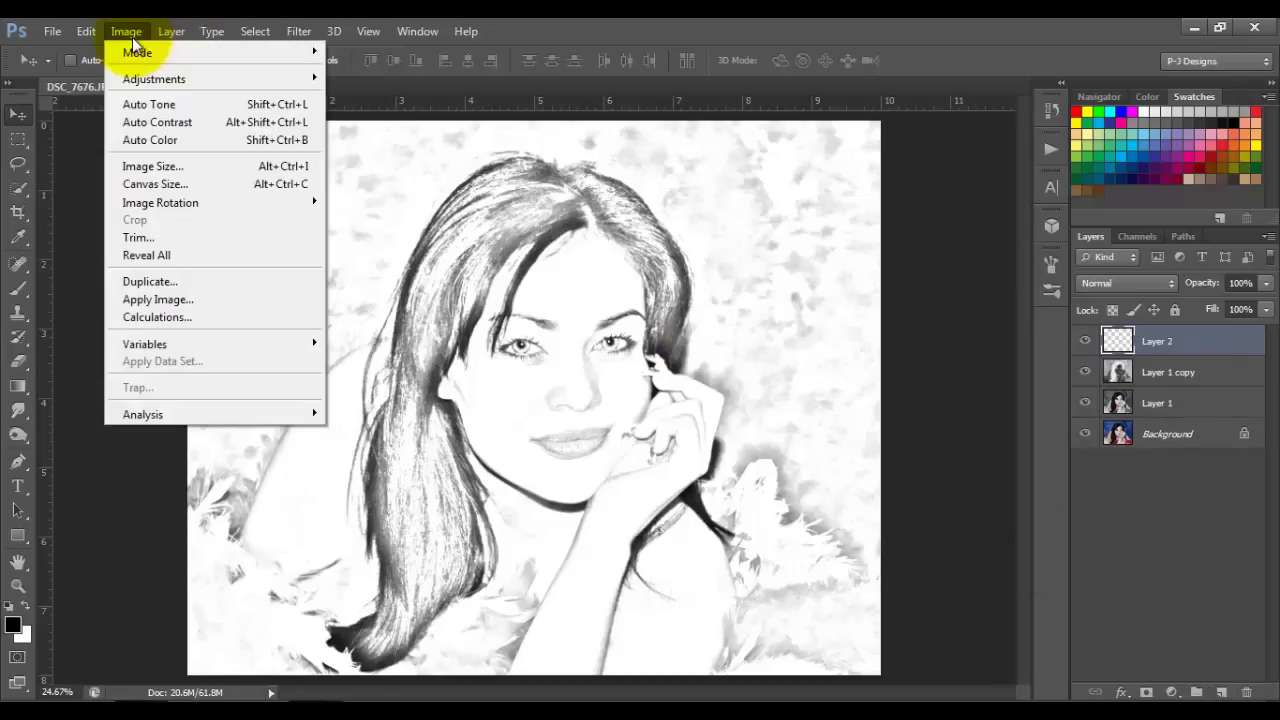
click(166, 299)
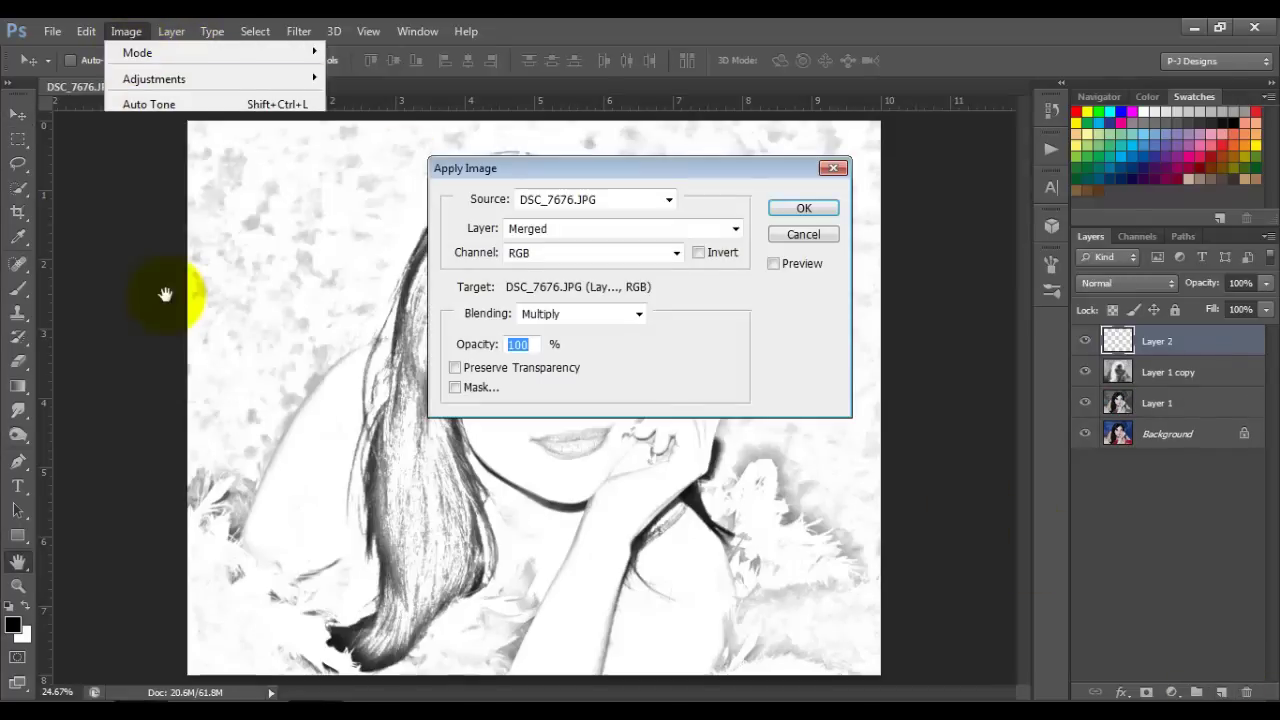
click(786, 209)
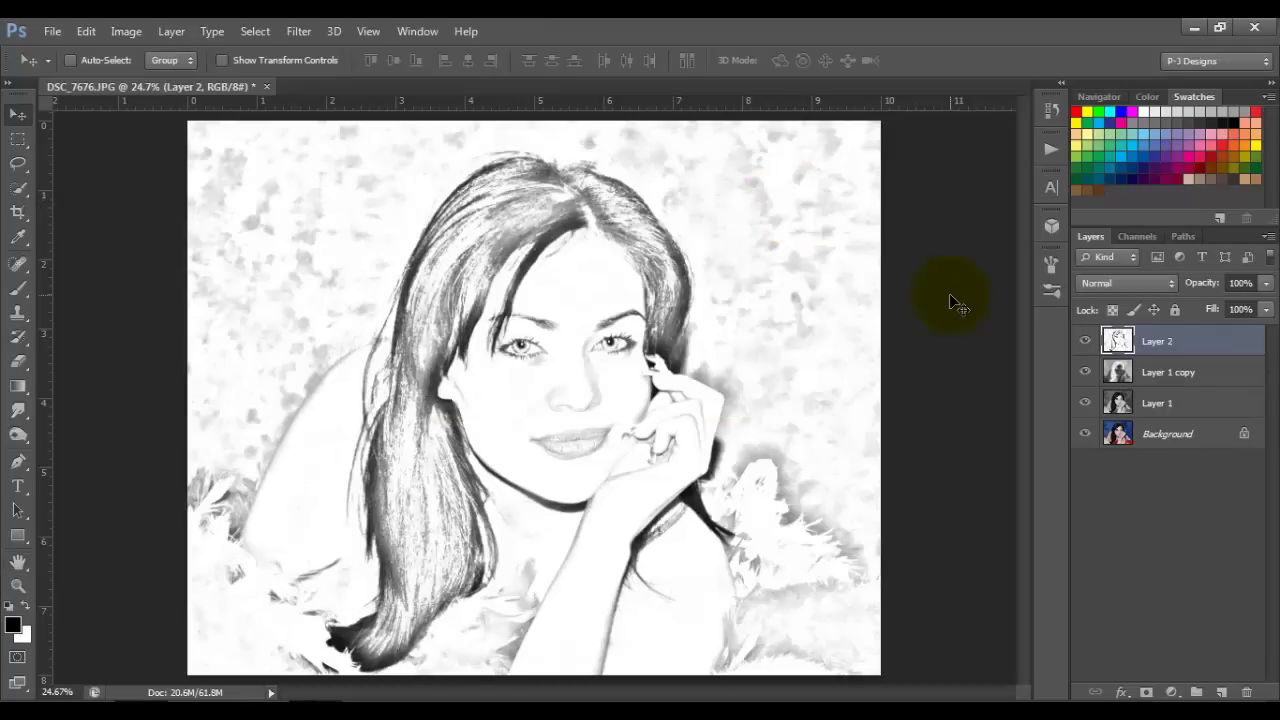
Step: Merge the three layers above the Background into one and add a duplicate of it in Multiply mode
shift+click(1180, 406)
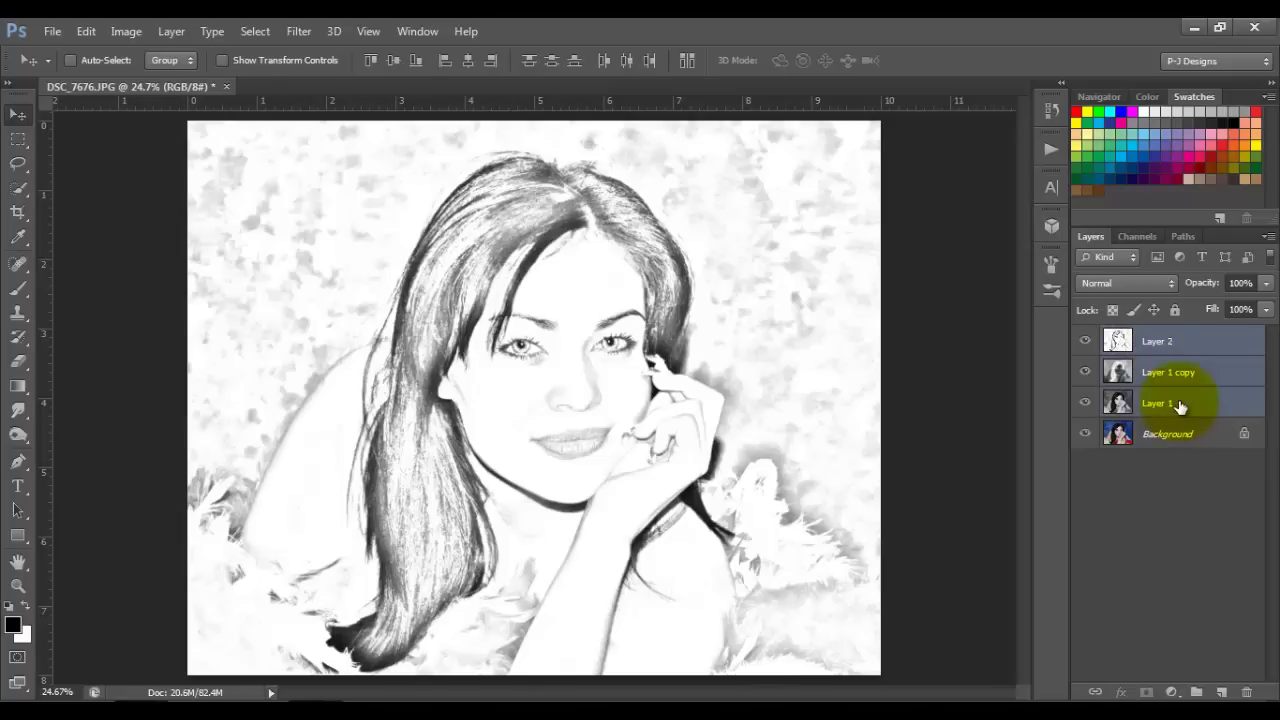
key(ctrl+e)
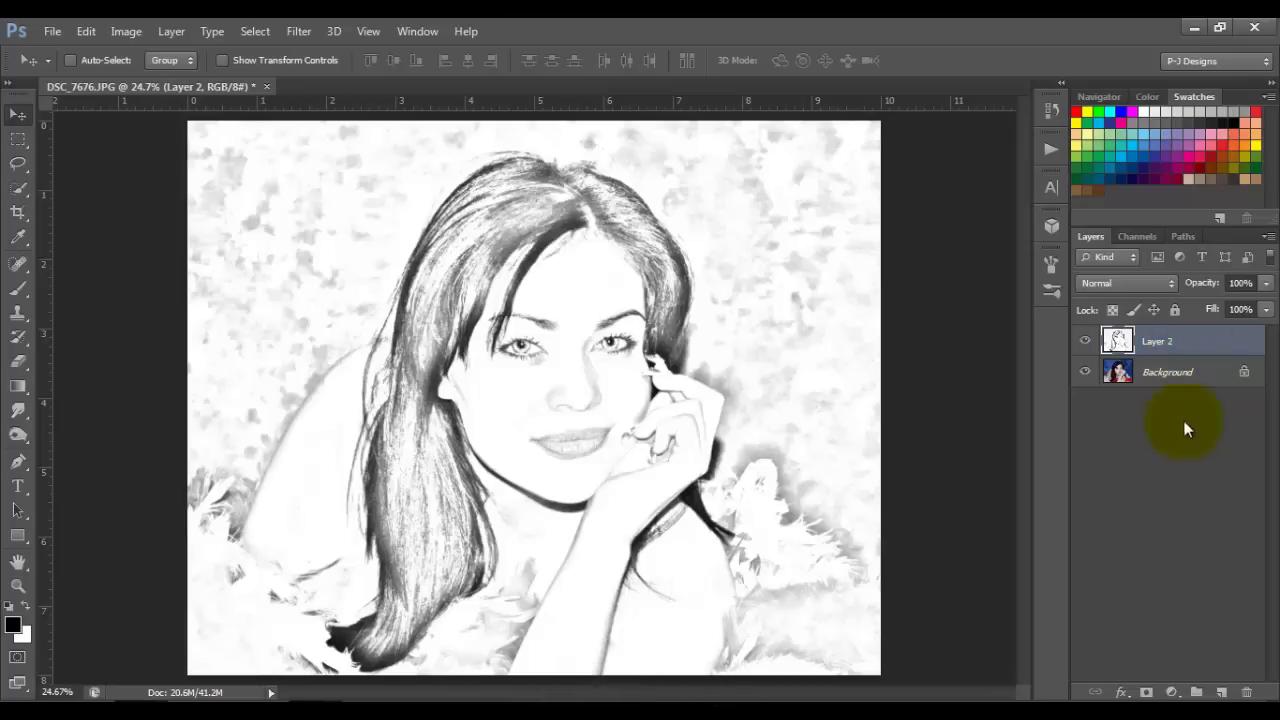
key(ctrl+j)
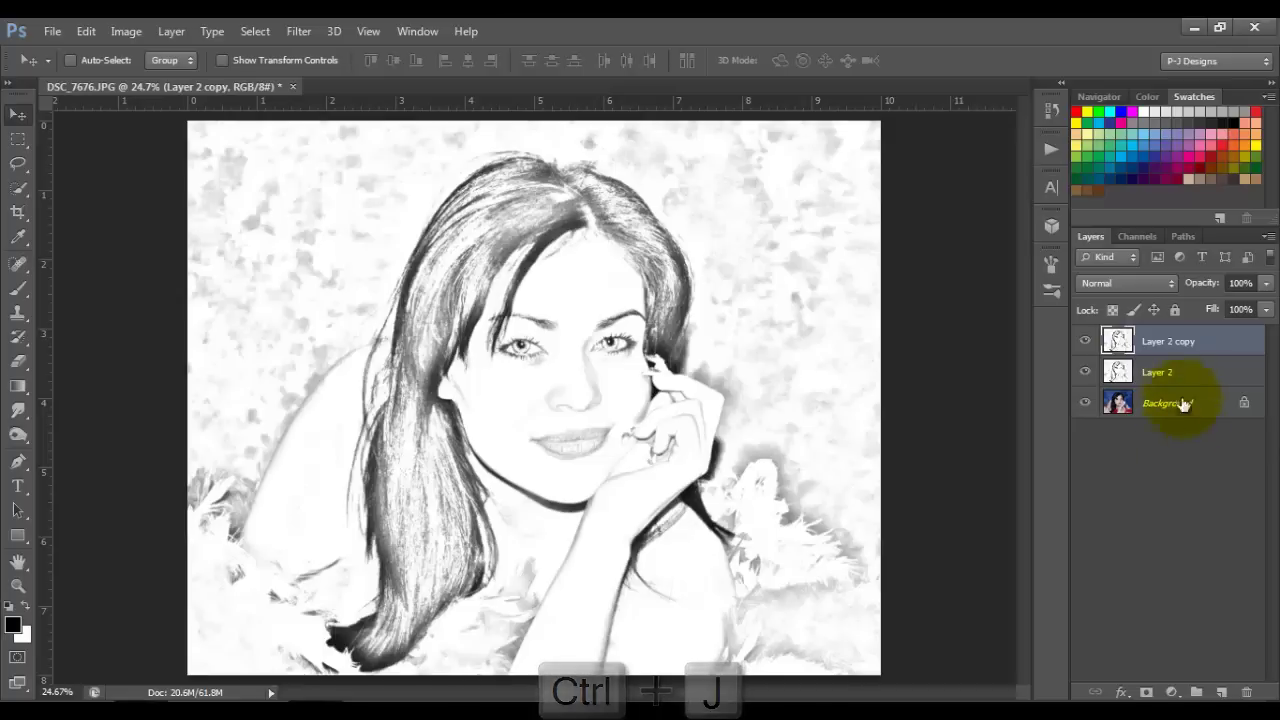
click(1170, 285)
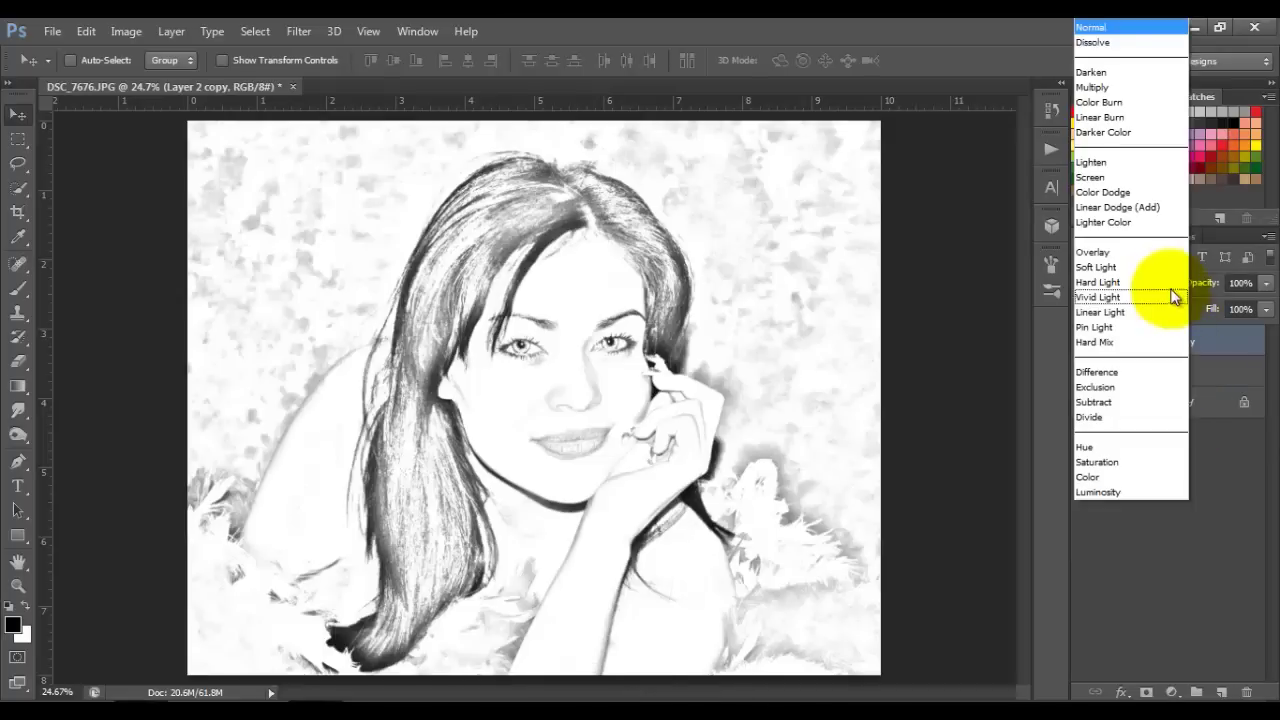
click(1100, 88)
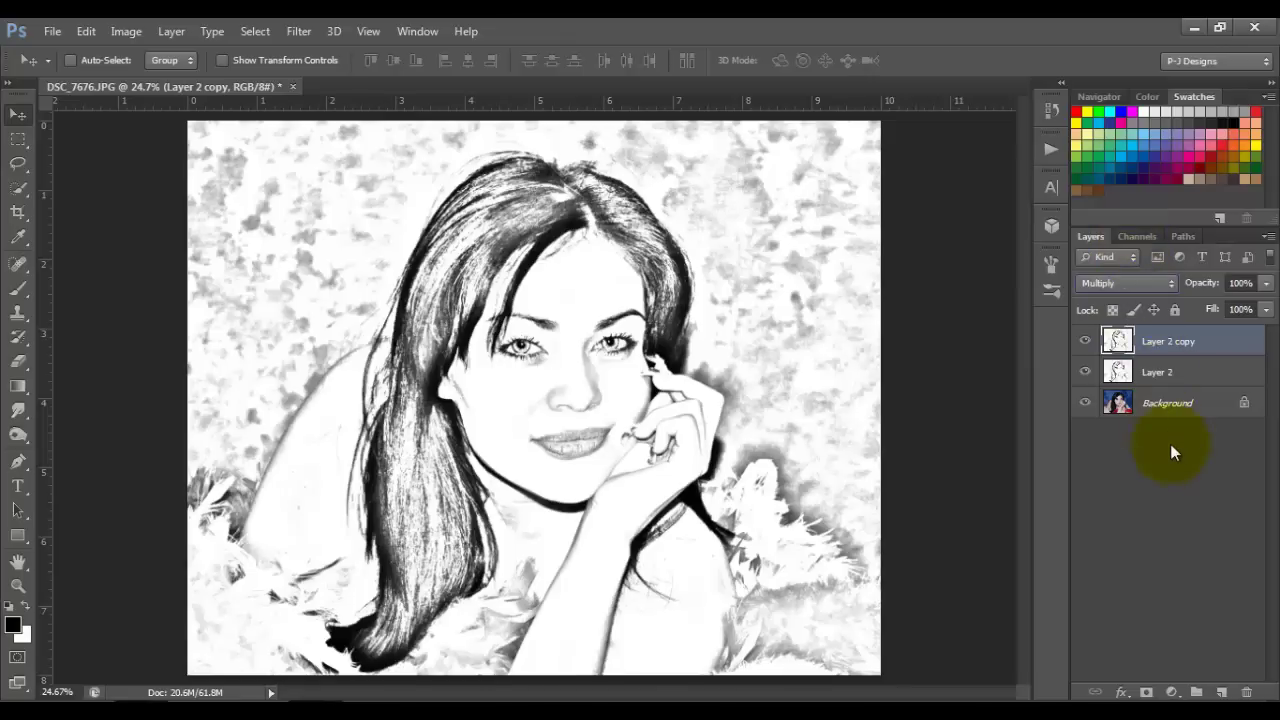
Step: Duplicate the Multiply layer at 19% opacity and merge the three sketch layers into one
key(ctrl+j)
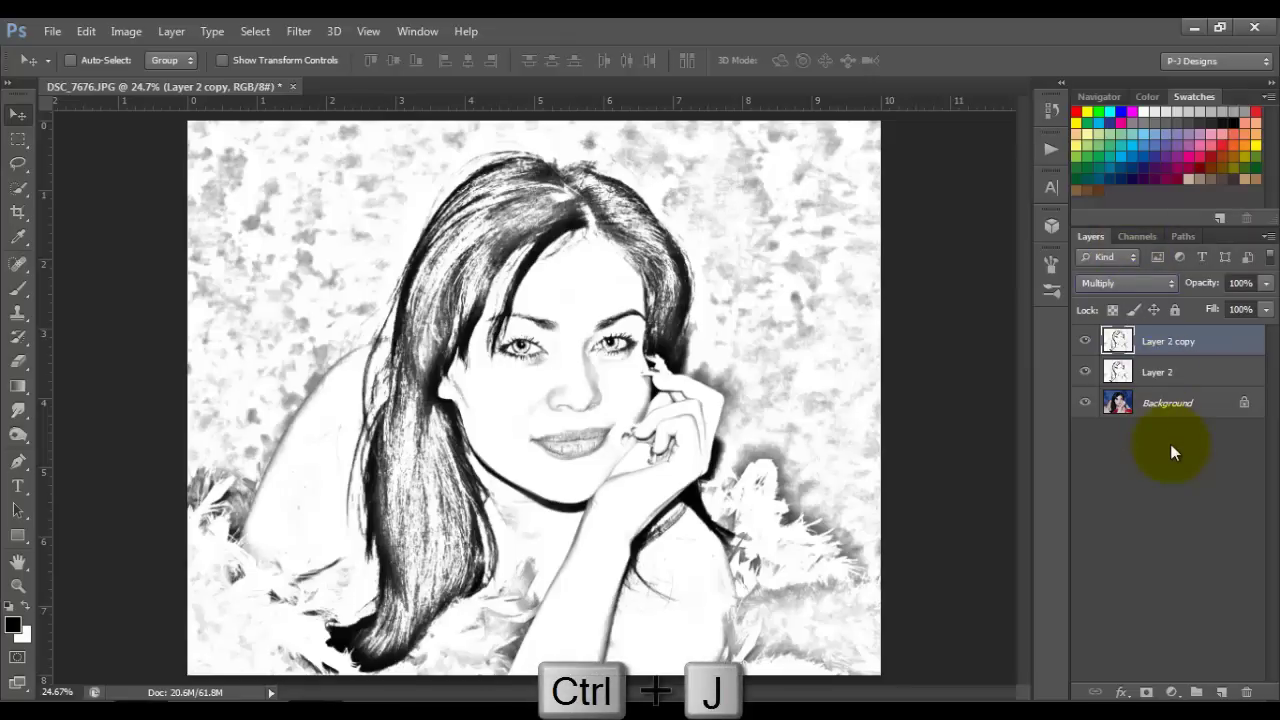
click(1266, 287)
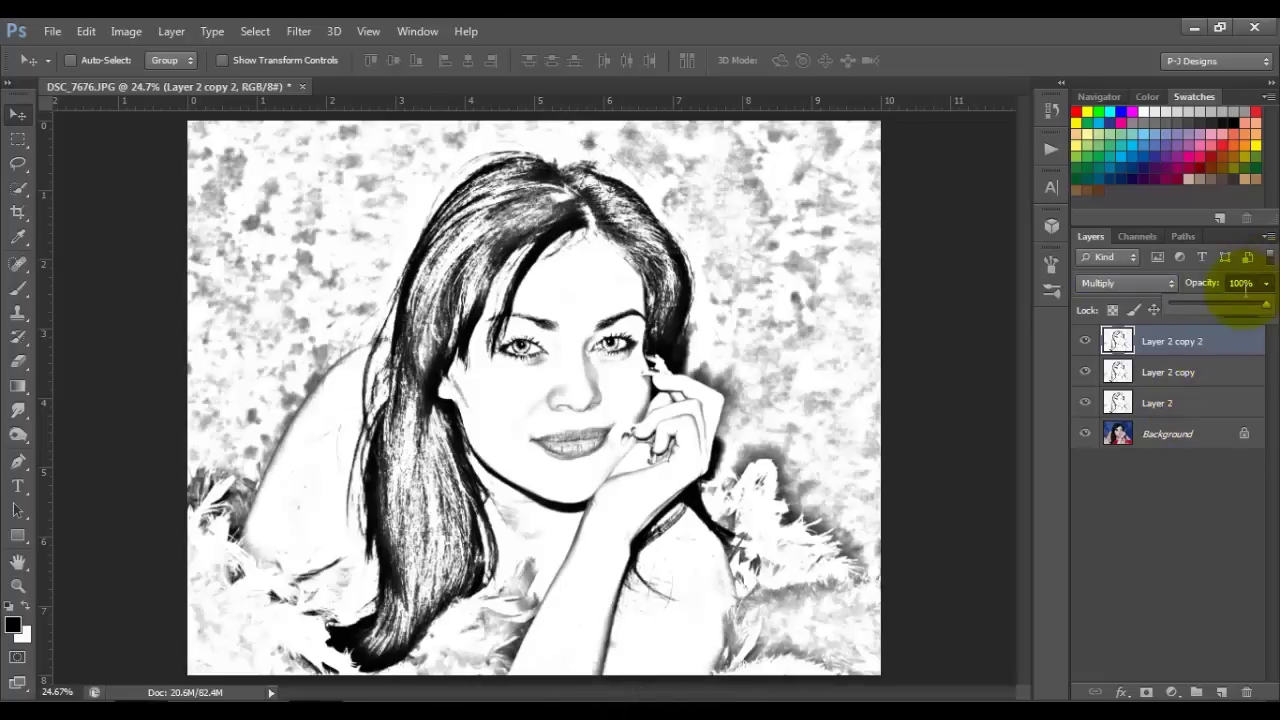
click(1192, 305)
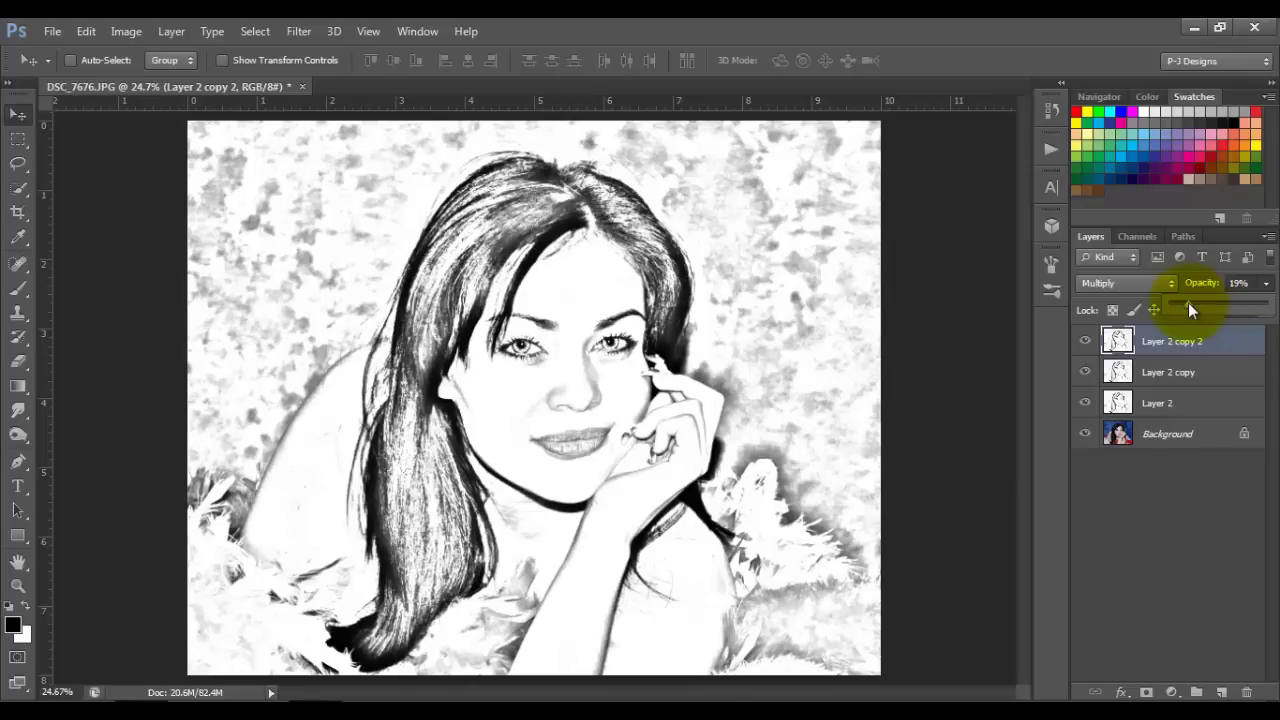
shift+click(1185, 407)
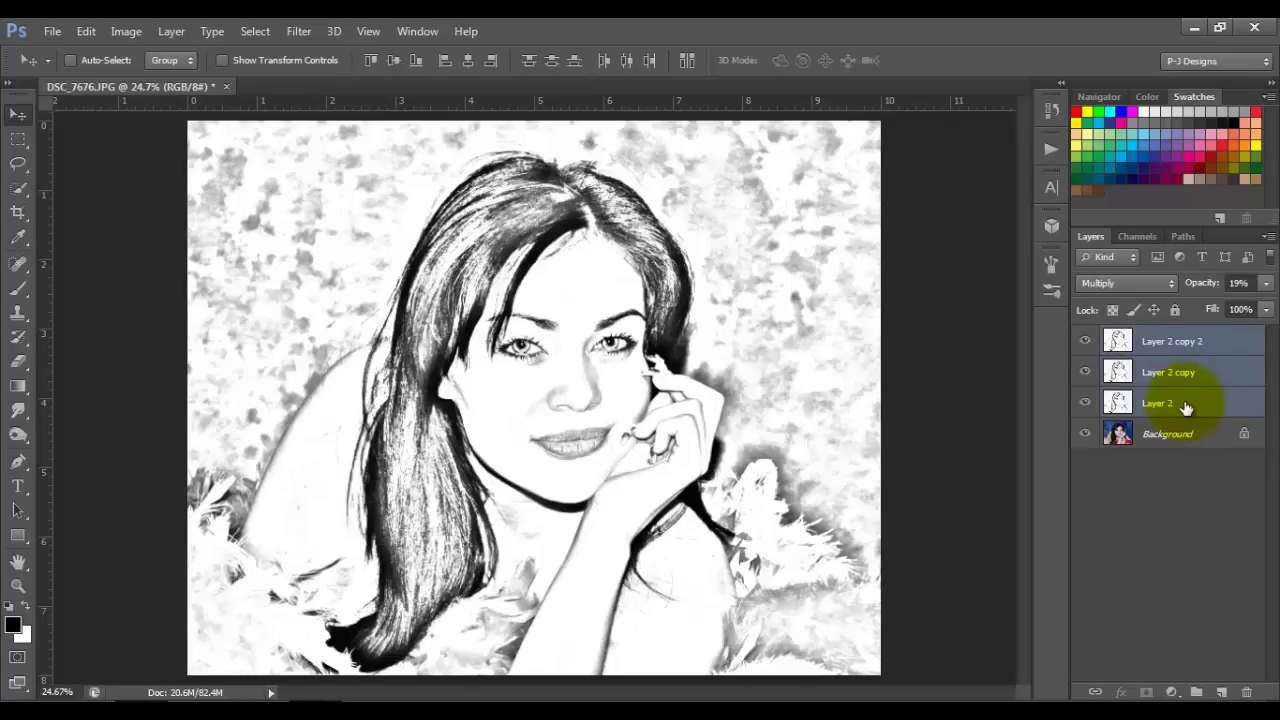
key(ctrl+e)
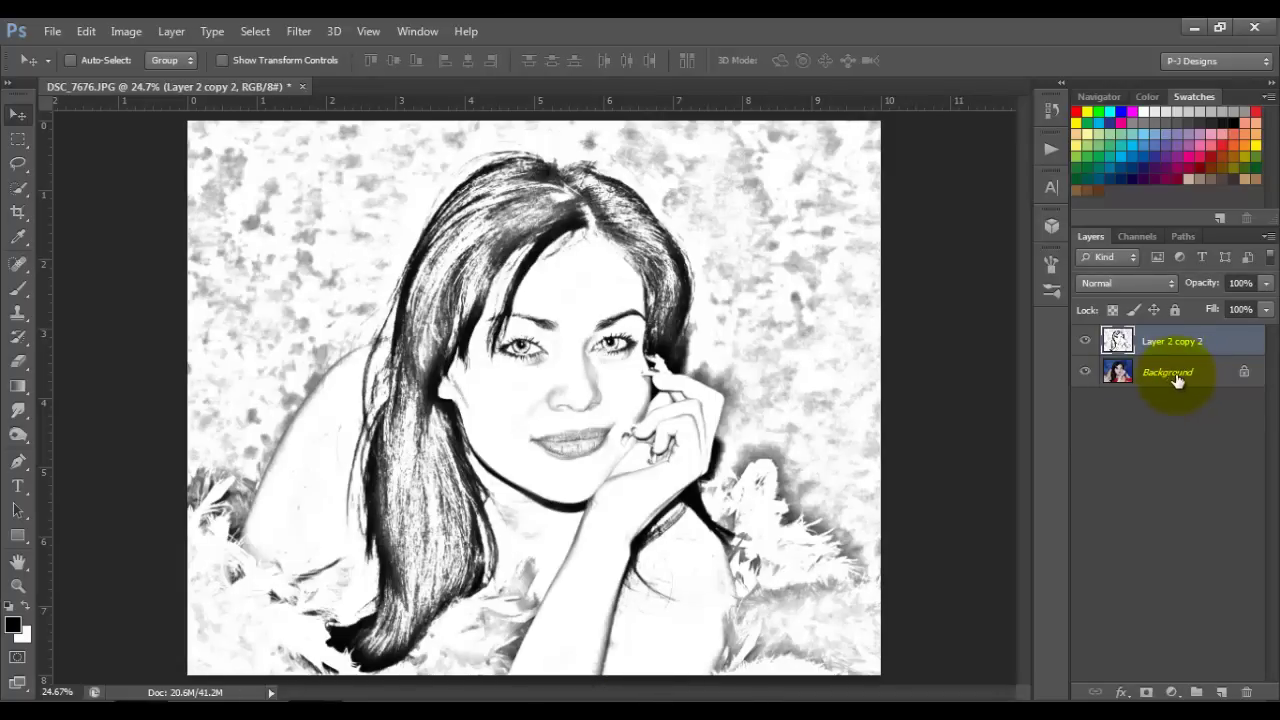
Step: Add a new layer directly above the Background and fill it with the white background color
click(1178, 378)
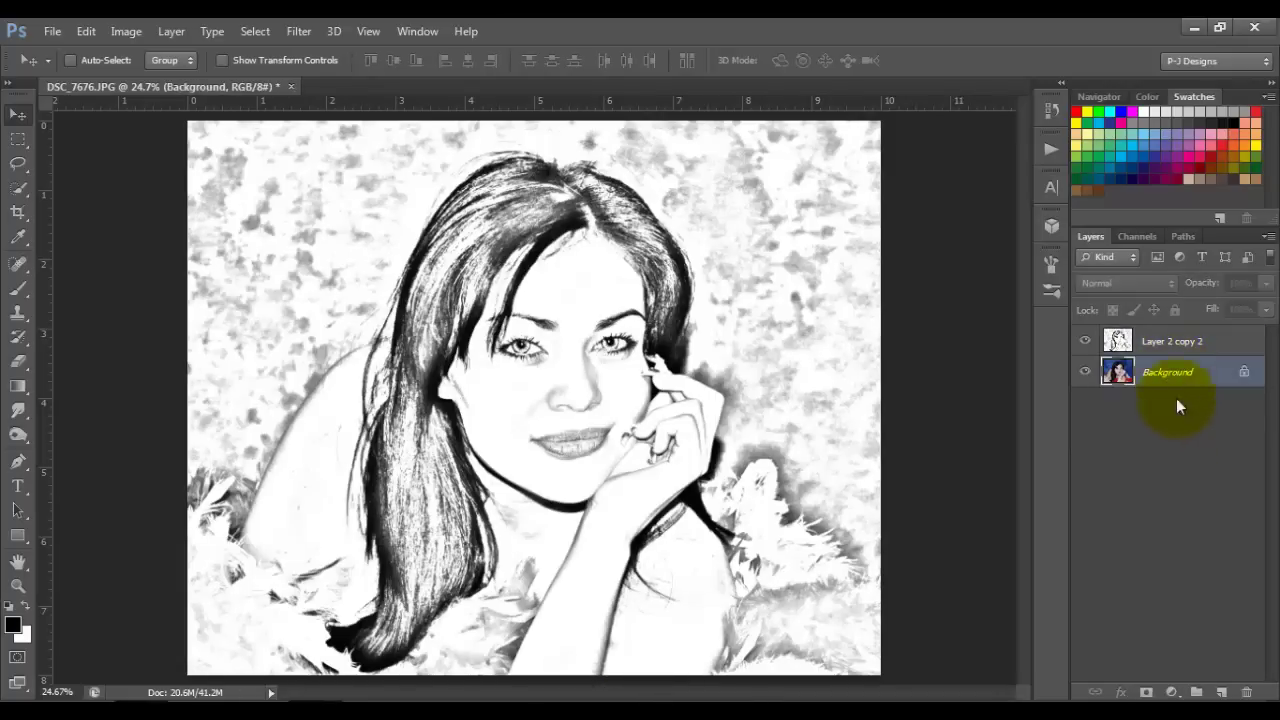
click(1221, 692)
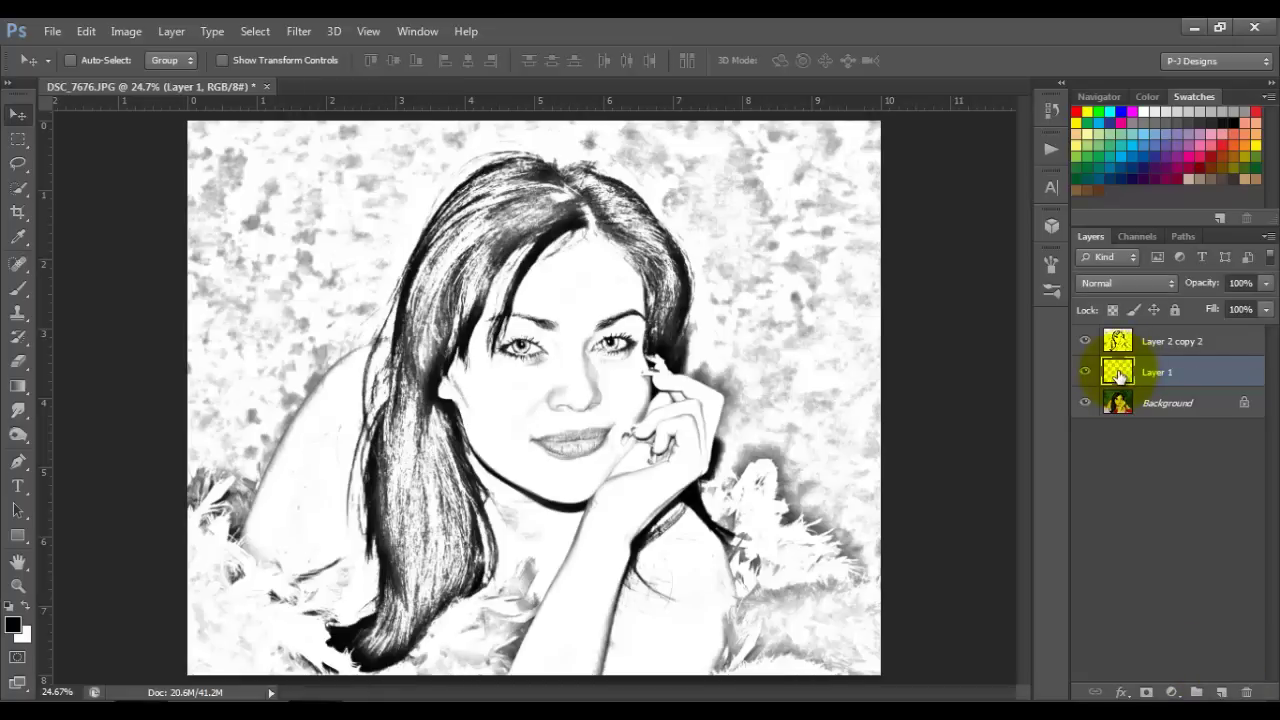
key(alt)
key(ctrl+BackSpace)
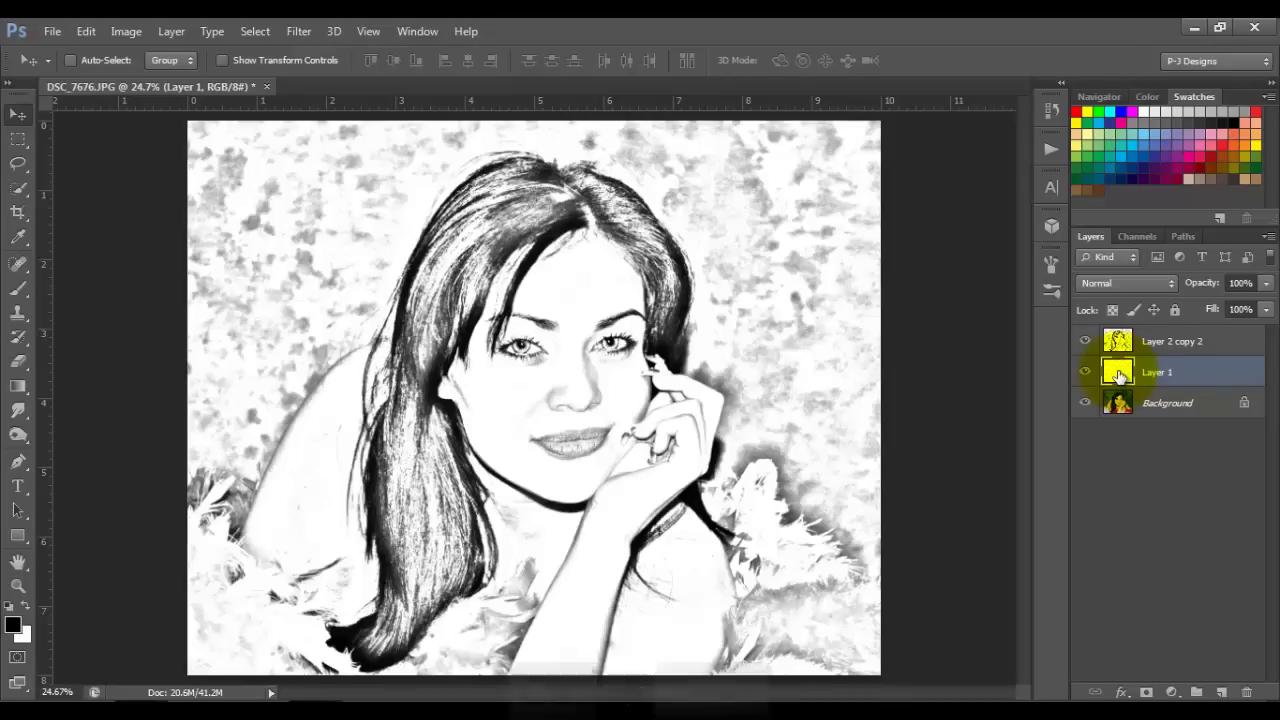
Step: Add a layer mask to the sketch layer and paint black on it to hide the mottled backdrop around the woman
click(1157, 345)
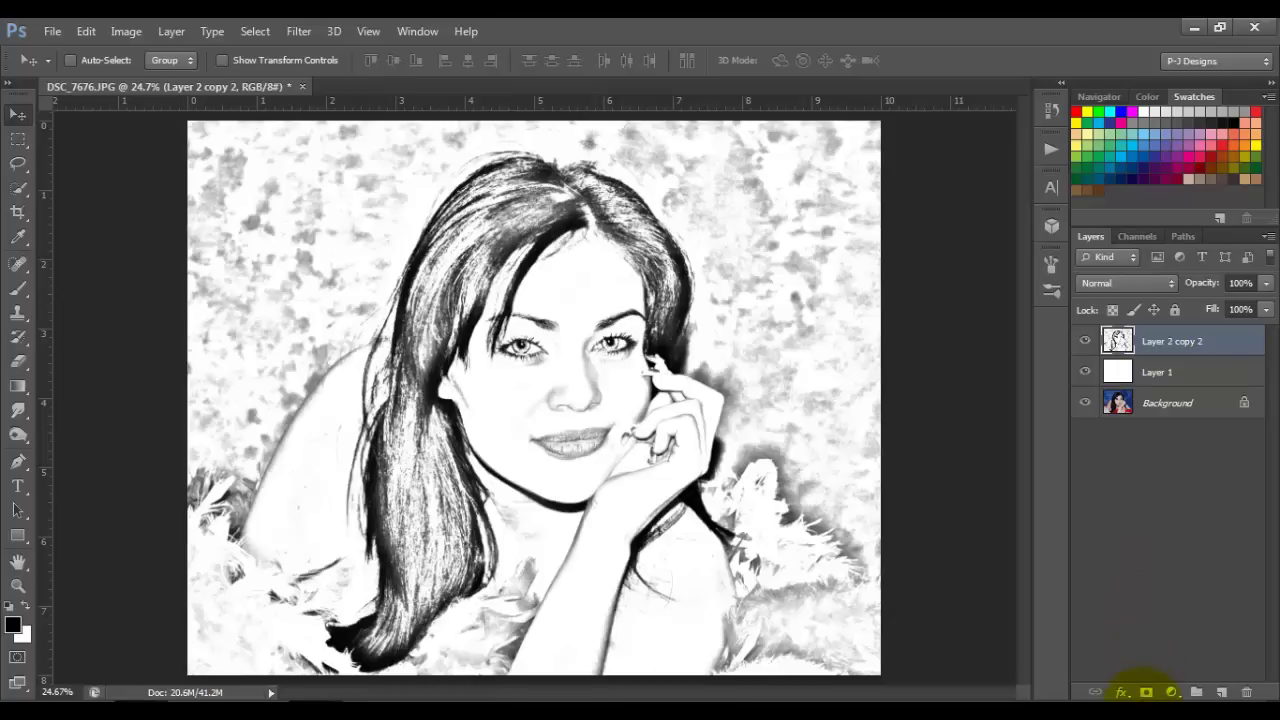
click(1146, 693)
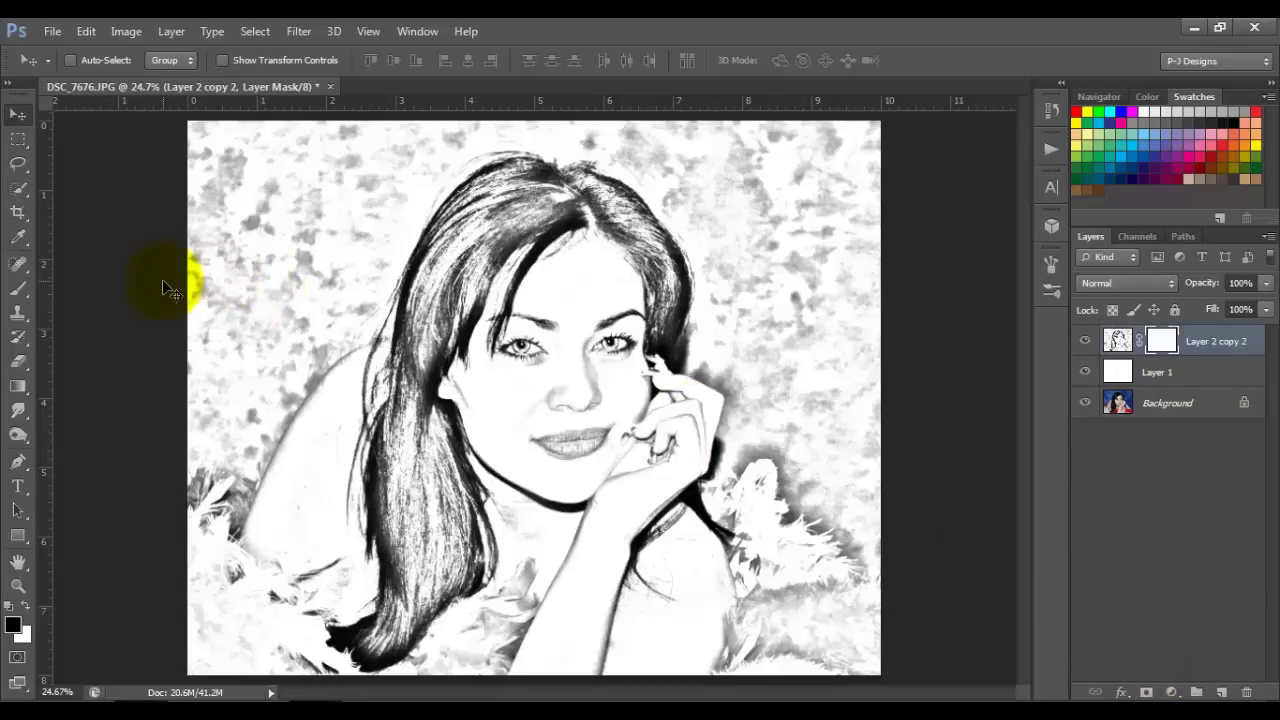
click(20, 289)
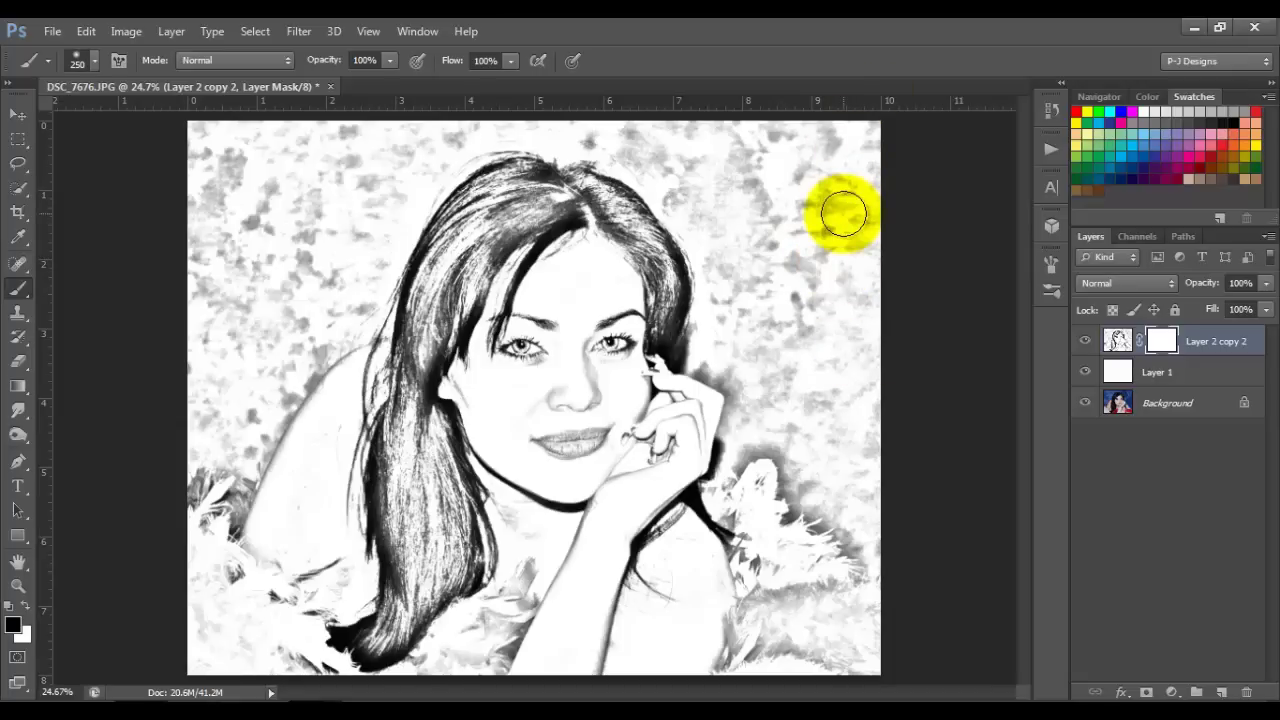
key(bracketright)
mouse_move(862, 296)
mouse_down()
mouse_move(863, 103)
mouse_move(855, 178)
mouse_move(833, 184)
mouse_move(808, 131)
mouse_move(700, 141)
mouse_move(716, 145)
mouse_move(637, 133)
mouse_move(649, 157)
mouse_move(680, 159)
mouse_move(706, 184)
mouse_move(755, 145)
mouse_move(764, 220)
mouse_move(766, 190)
mouse_move(816, 347)
mouse_move(801, 216)
mouse_move(787, 317)
mouse_move(681, 174)
mouse_move(725, 228)
mouse_move(693, 190)
mouse_move(758, 224)
mouse_move(788, 309)
mouse_move(819, 222)
mouse_move(879, 535)
mouse_move(789, 434)
mouse_move(753, 423)
mouse_move(821, 374)
mouse_move(816, 417)
mouse_move(741, 357)
mouse_move(727, 271)
mouse_move(791, 358)
mouse_move(835, 371)
mouse_move(791, 360)
mouse_move(637, 139)
mouse_move(604, 126)
mouse_move(631, 143)
mouse_move(408, 131)
mouse_move(201, 146)
mouse_move(205, 135)
mouse_move(204, 443)
mouse_move(240, 434)
mouse_move(214, 189)
mouse_move(251, 257)
mouse_move(307, 128)
mouse_move(254, 271)
mouse_move(349, 126)
mouse_move(451, 131)
mouse_move(406, 190)
mouse_move(363, 300)
mouse_move(272, 392)
mouse_move(371, 157)
mouse_move(334, 186)
mouse_move(406, 163)
mouse_move(370, 265)
mouse_up()
drag(352, 326, 248, 446)
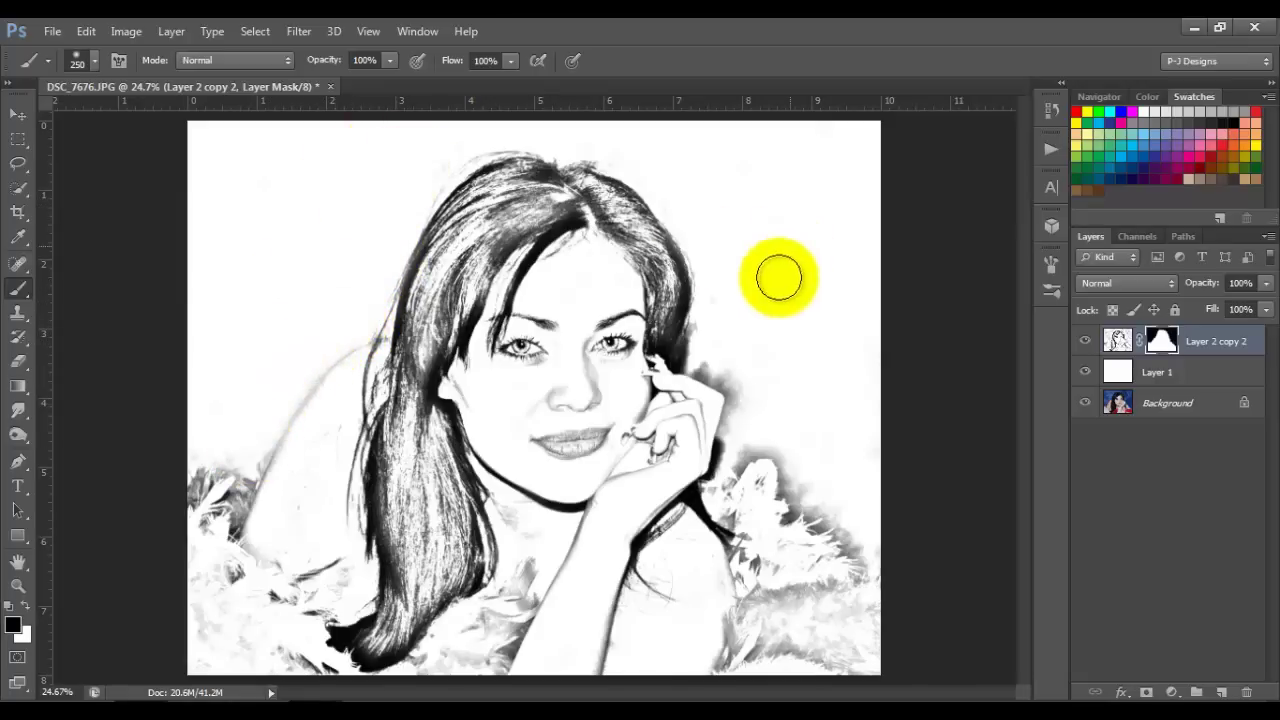
mouse_move(780, 277)
mouse_down()
mouse_move(709, 358)
mouse_move(720, 263)
mouse_up()
drag(784, 436, 857, 480)
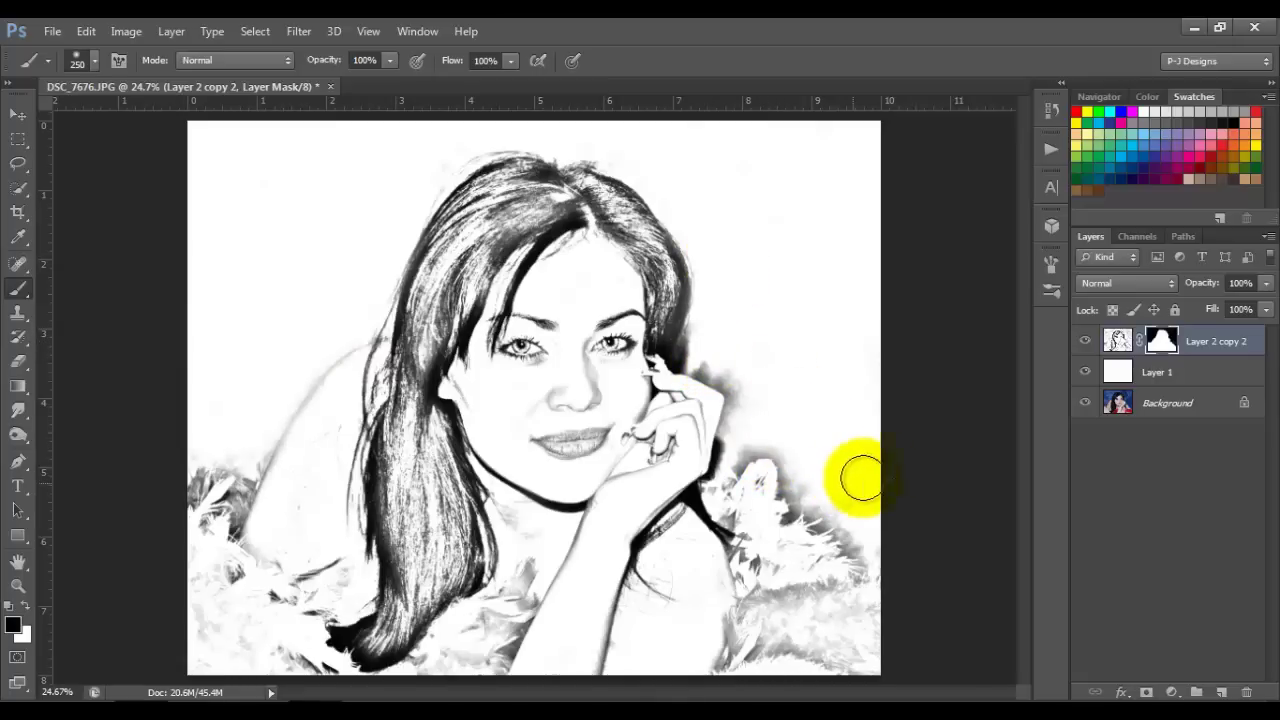
click(1100, 410)
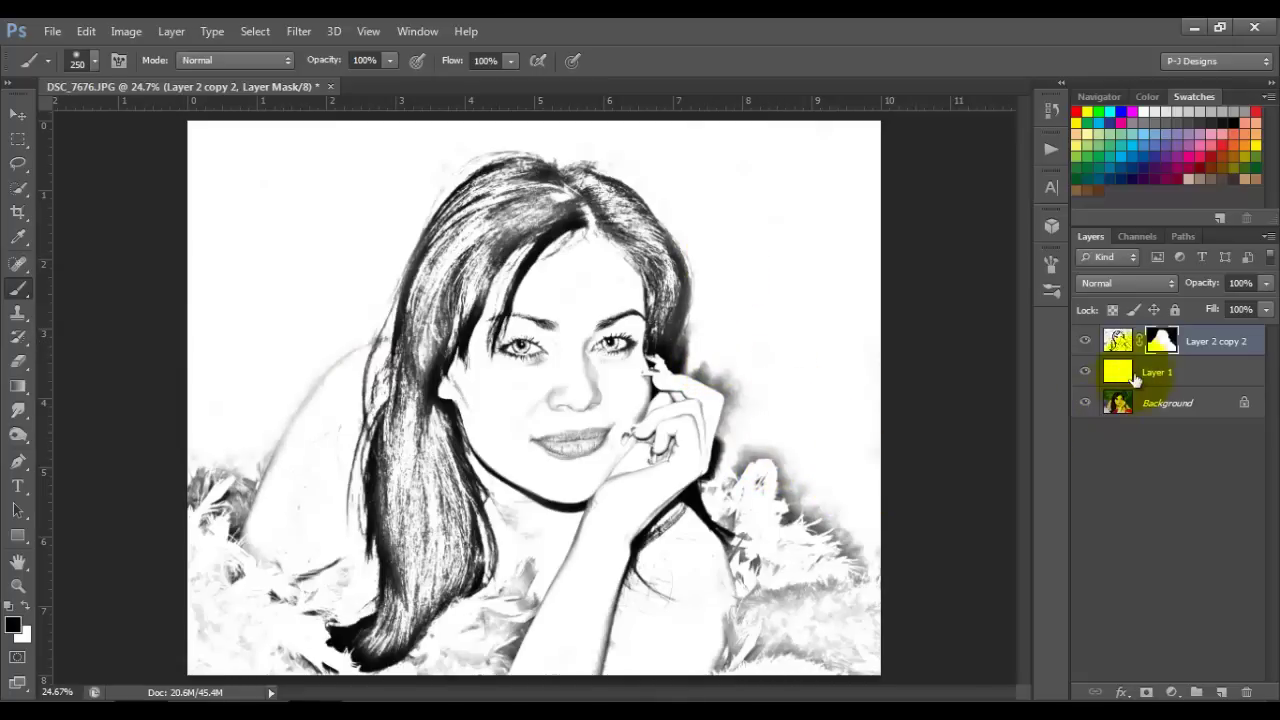